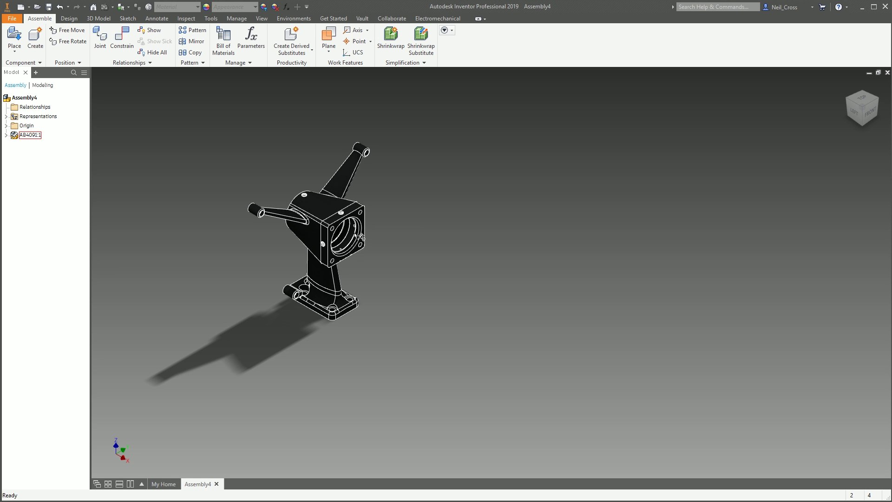
Open the Pattern Component tool from the Assemble tab's Pattern panel.
left_click(192, 29)
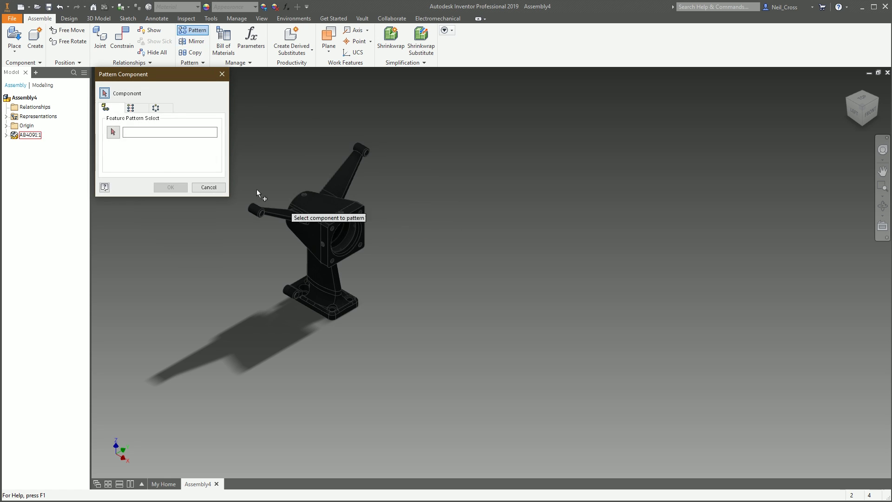
Preview a rectangular pattern of AB4091:1 with 20 copies at 200 mm along the base edge, then cancel it.
left_click(132, 108)
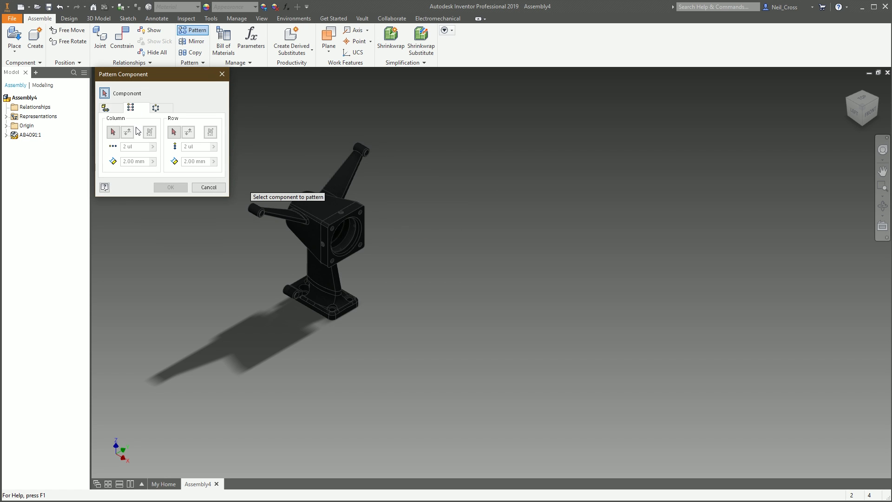
left_click(334, 245)
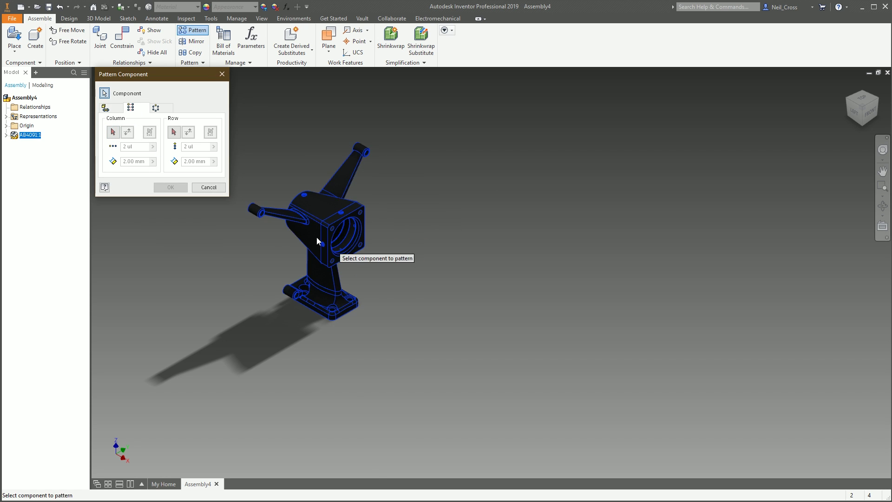
left_click(317, 314)
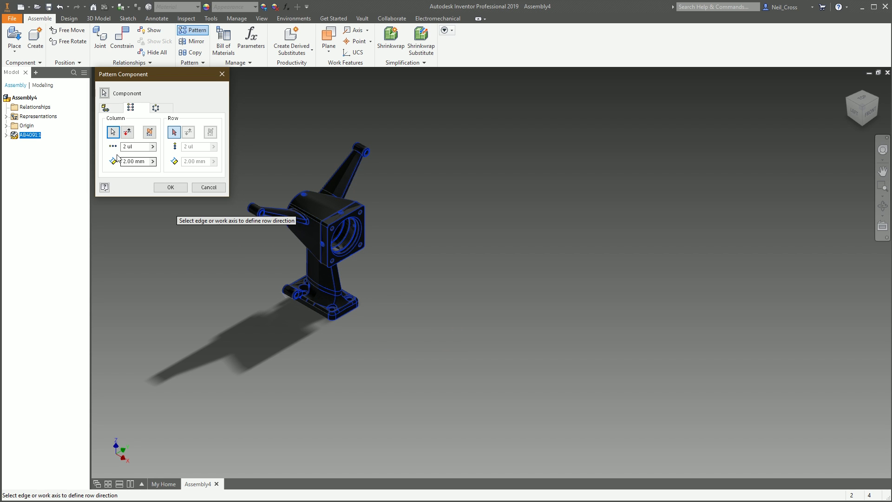
left_click(126, 149)
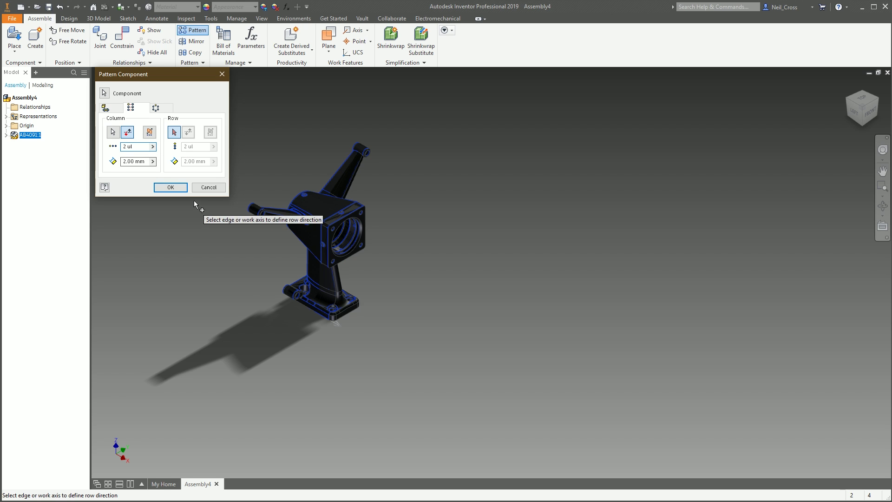
type("0")
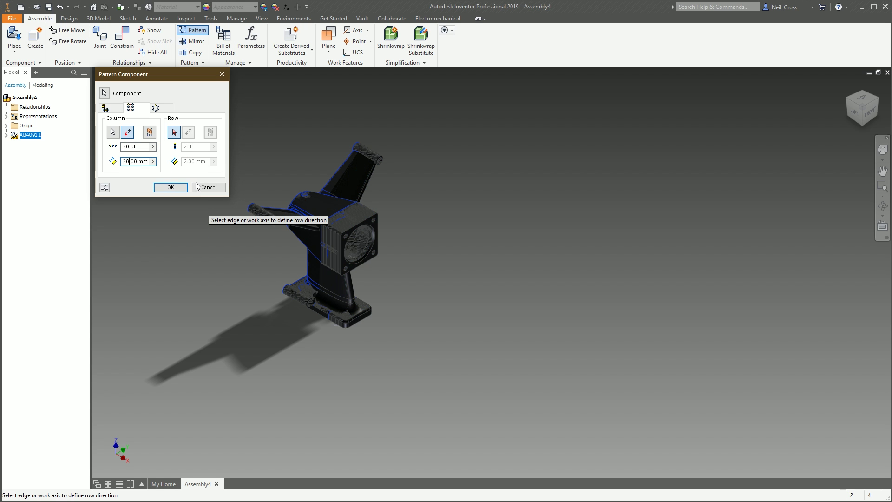
type("0")
scroll(494, 302, "up", 3)
middle_click_drag(501, 333, 338, 221)
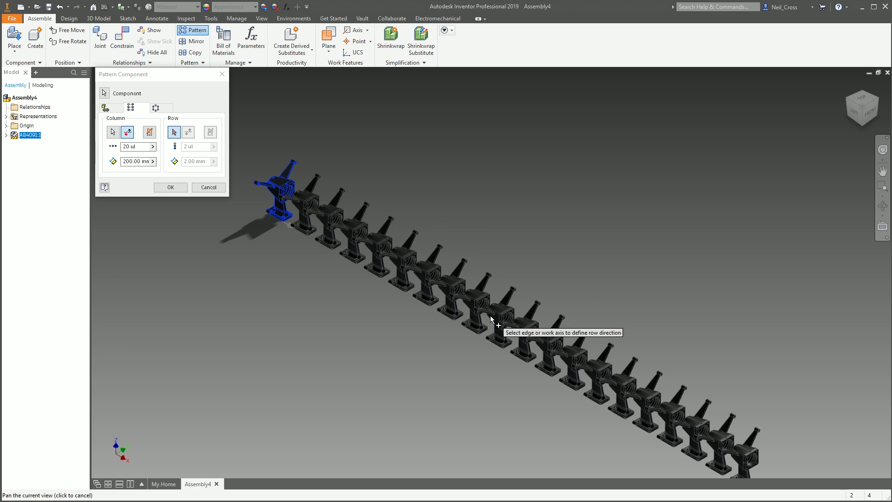
left_click(209, 187)
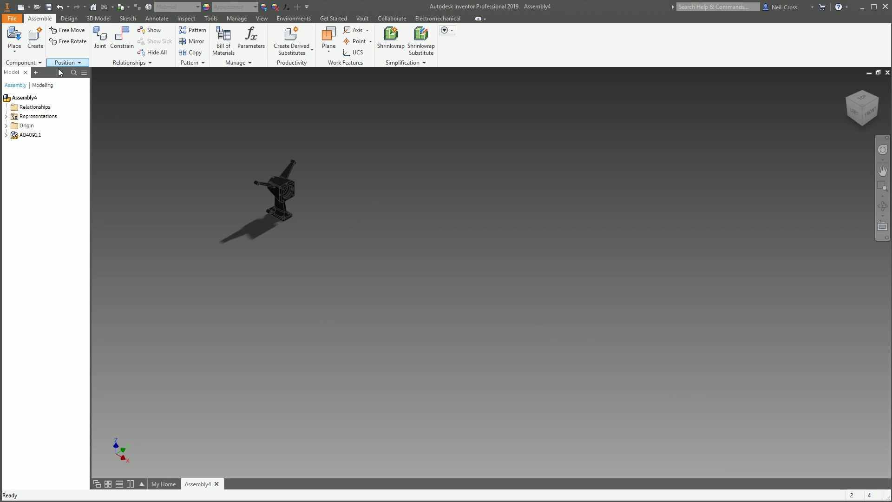
Orbit to a front view of the bracket and start a new in-place component (Part6, Standard.ipt).
left_click_drag(299, 217, 333, 243)
scroll(330, 239, "up", 6)
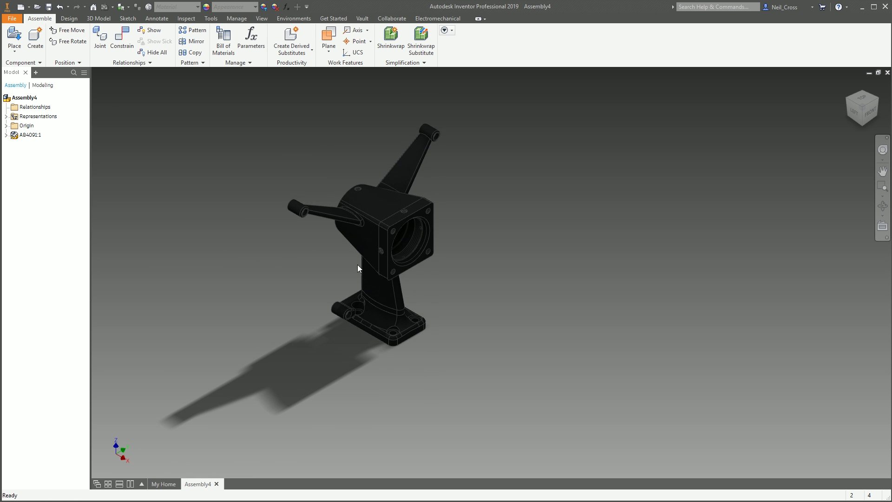
key("F4")
left_click_drag(427, 270, 431, 138)
key("Escape")
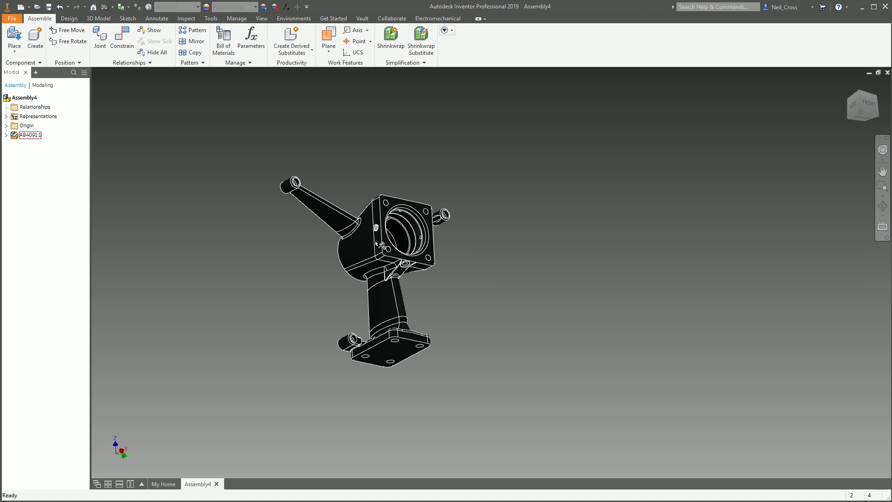
left_click(36, 33)
Name the new component 'Dummy Part', set its BOM structure to Reference, and confirm.
left_click(134, 100)
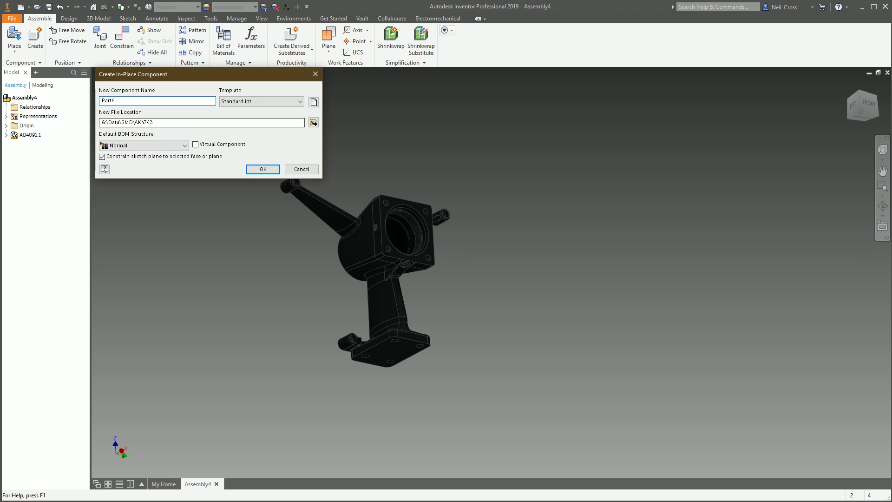
double_click(134, 100)
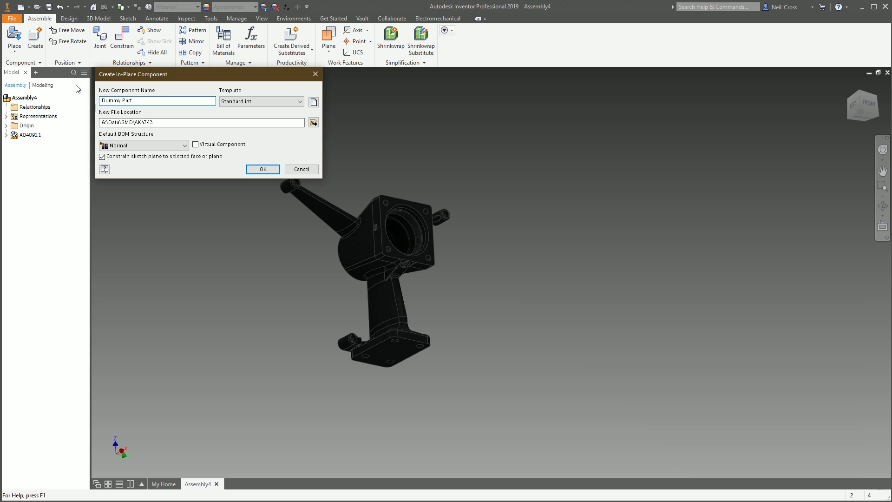
left_click(126, 146)
left_click(126, 190)
left_click(268, 171)
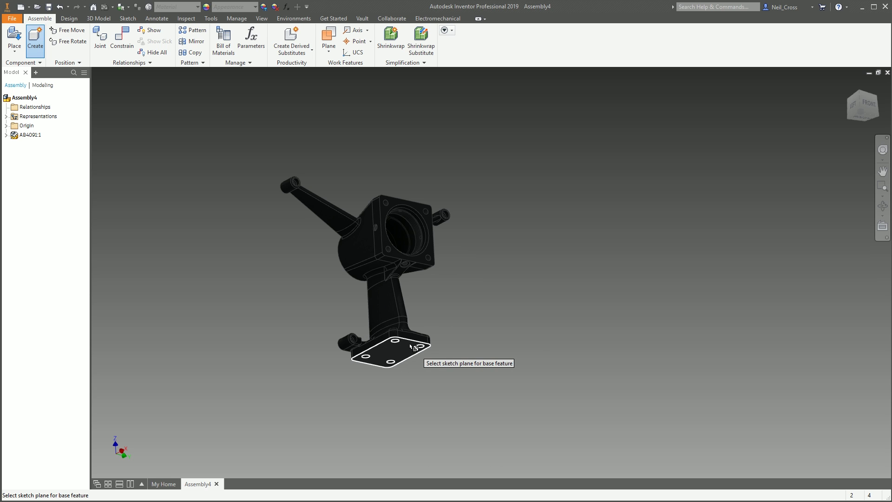
Place Dummy Part on the bracket's base face and start Sketch1 on that mounting-plate face.
left_click(406, 354)
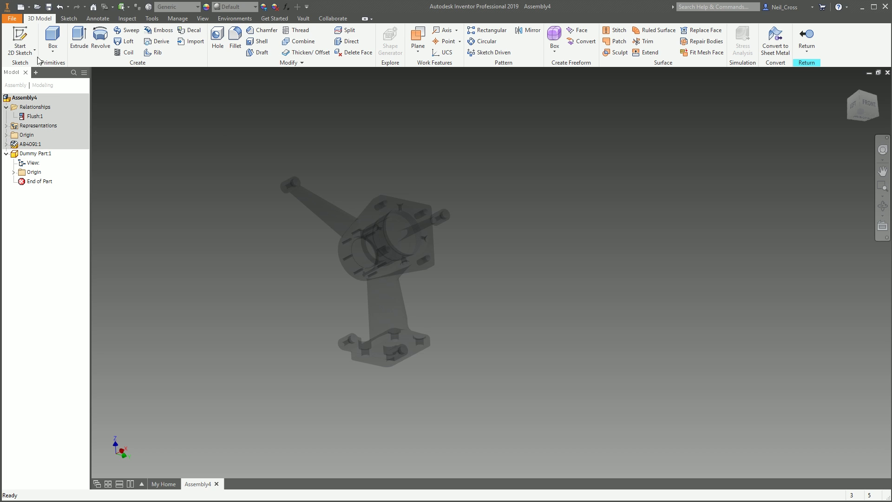
left_click(26, 37)
mouse_move(325, 260)
middle_mouse_down("shift")
mouse_move(378, 136)
mouse_move(564, 255)
middle_mouse_up("shift")
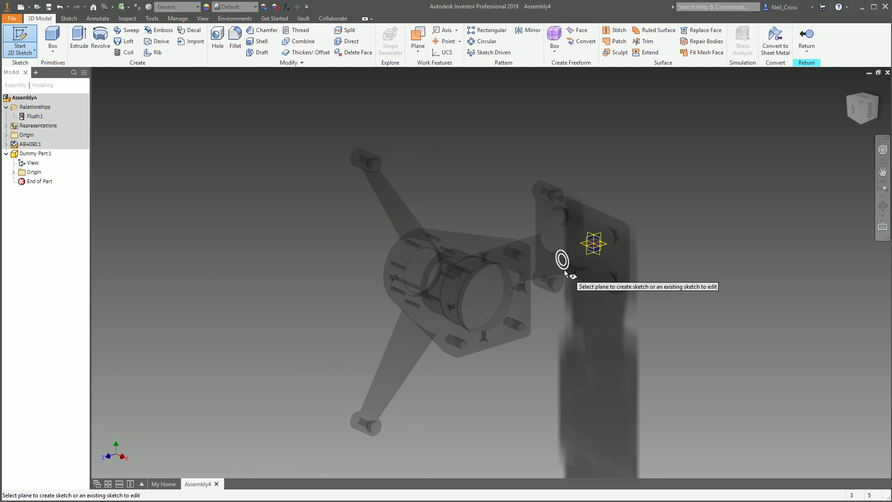
key("F4")
mouse_move(561, 315)
left_mouse_down()
mouse_move(511, 253)
mouse_move(308, 228)
mouse_move(252, 163)
mouse_move(295, 98)
mouse_move(338, 137)
left_mouse_up()
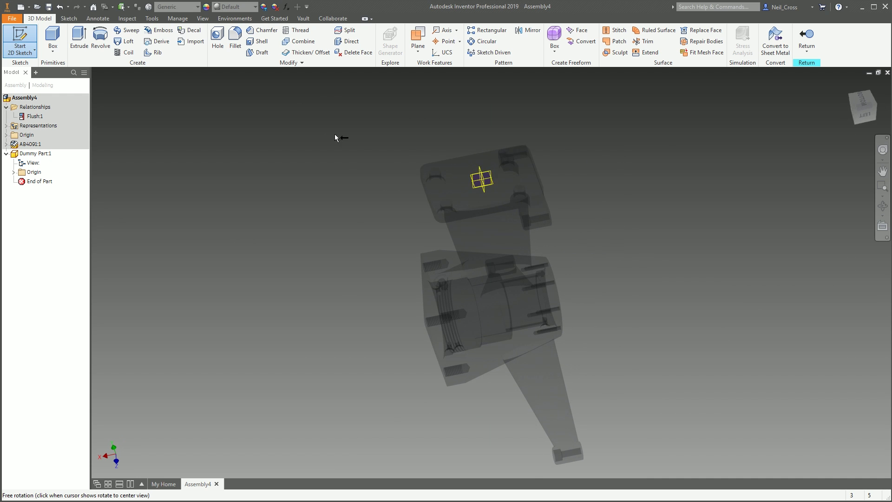
left_click(452, 183)
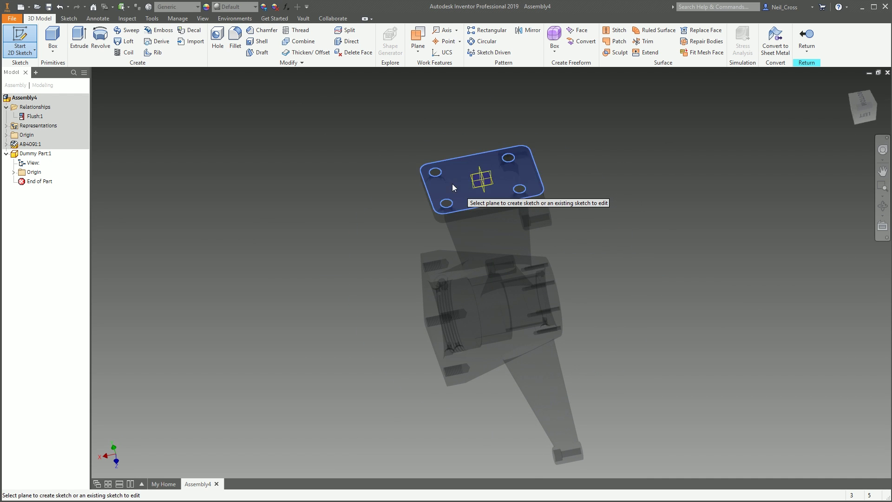
left_click(508, 214)
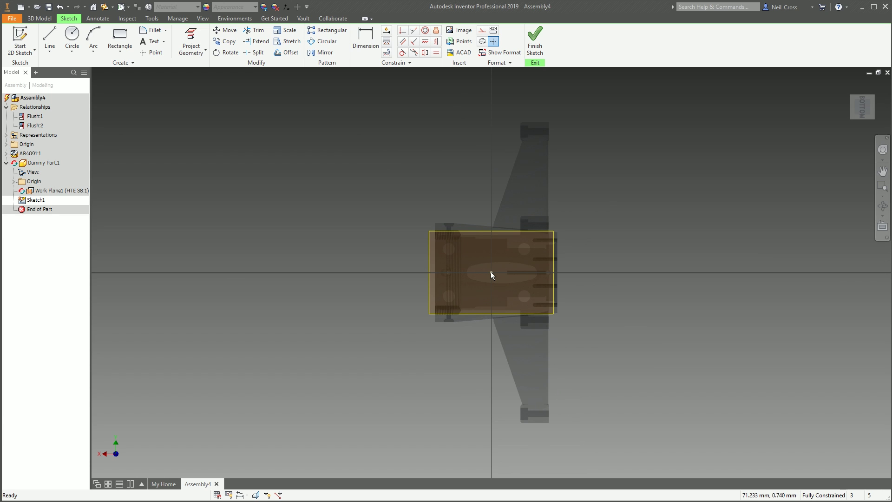
Draw a 2000 mm horizontal line running out from the bracket's centre point.
scroll(492, 272, "down", 5)
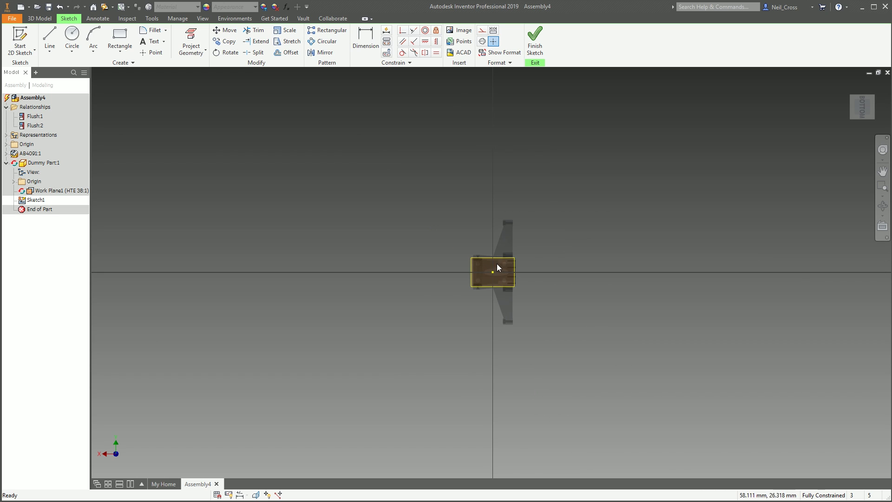
scroll(506, 322, "down", 3)
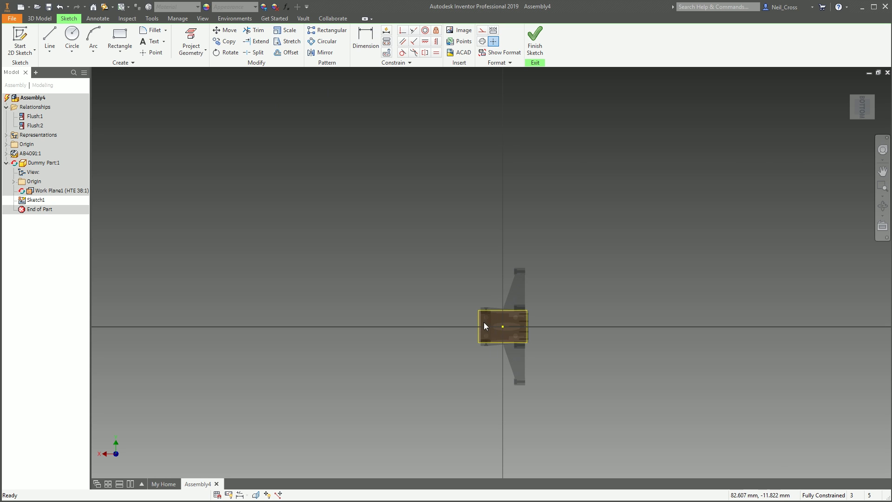
scroll(484, 322, "up", 3)
left_click(51, 38)
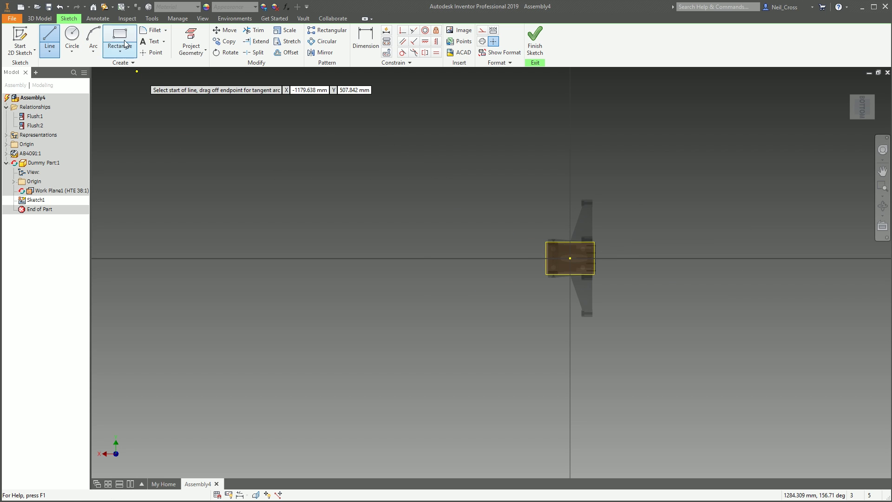
left_click(569, 258)
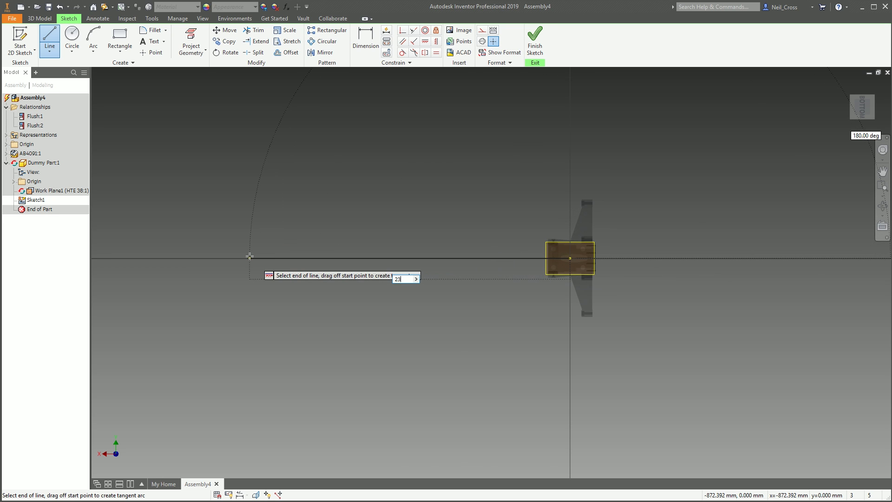
type("2000")
key("Return")
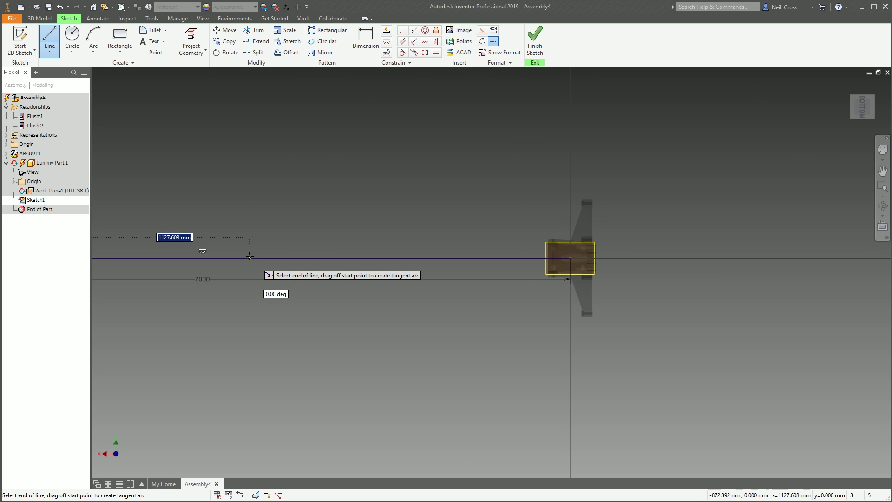
scroll(462, 251, "down", 2)
scroll(400, 158, "up", 3)
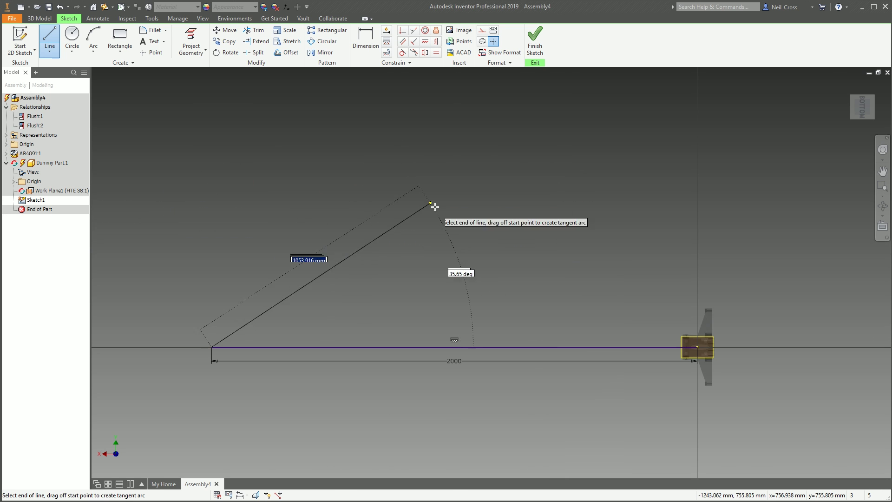
key("Escape")
left_click(156, 54)
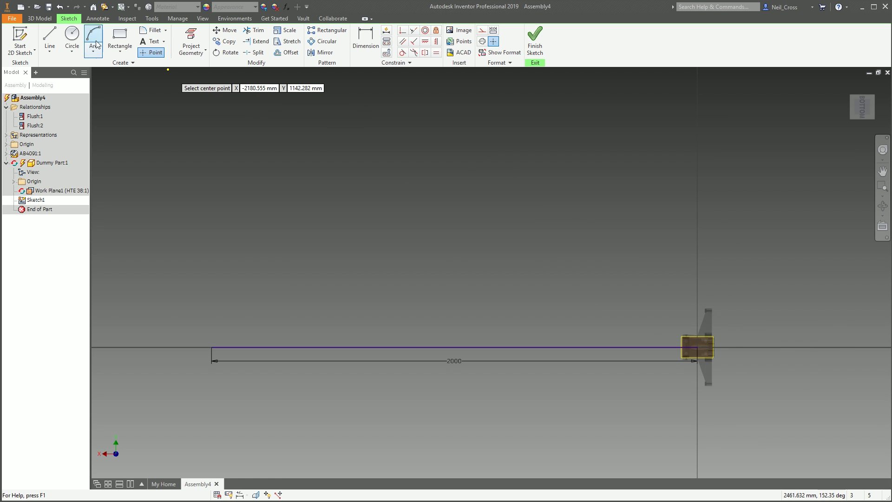
Add sketch points at both line ends and four positions between them, then finish placing points.
left_click(697, 347)
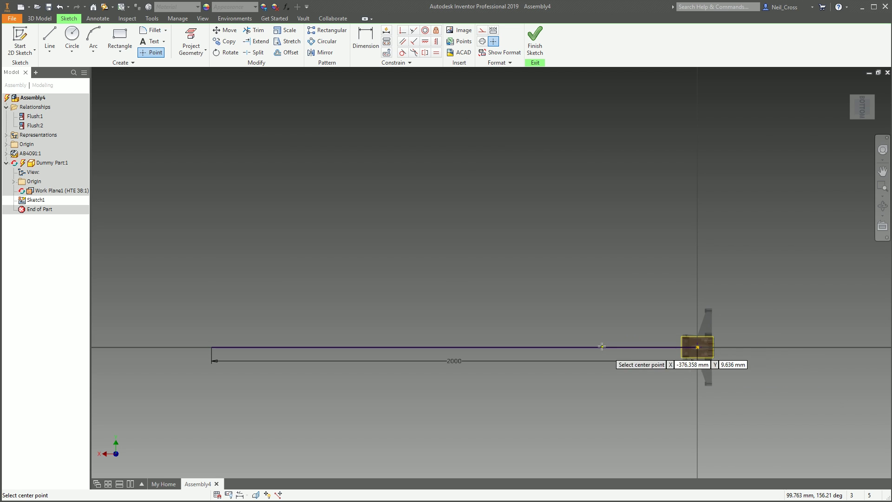
left_click(634, 347)
left_click(518, 347)
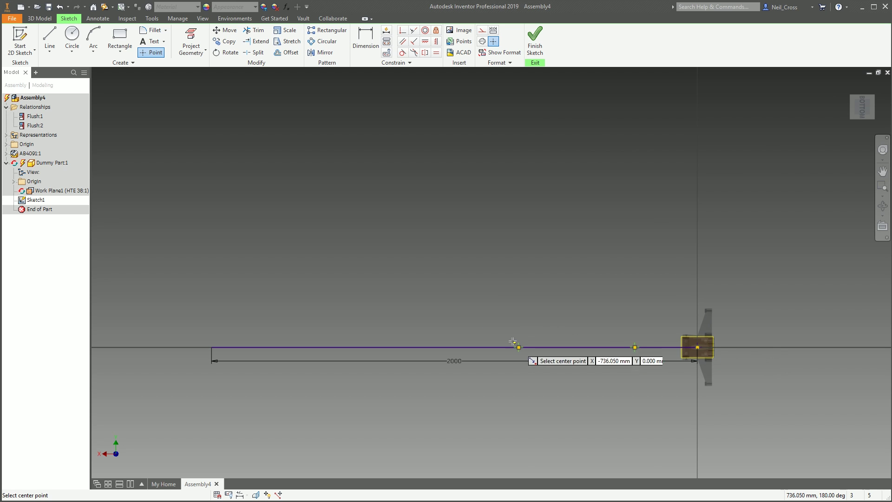
left_click(387, 347)
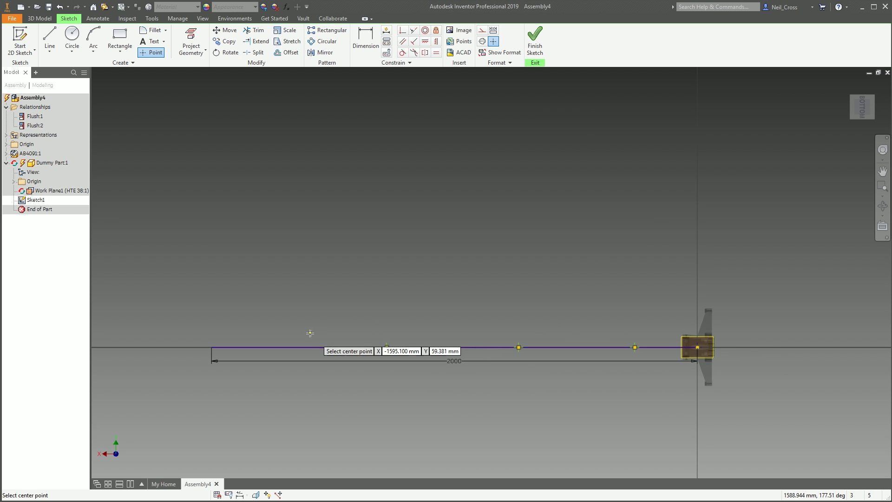
left_click(303, 347)
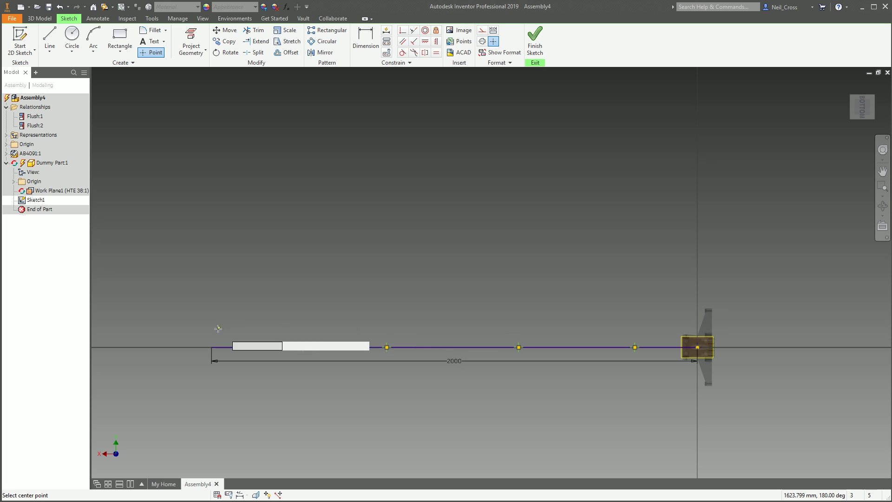
left_click(211, 347)
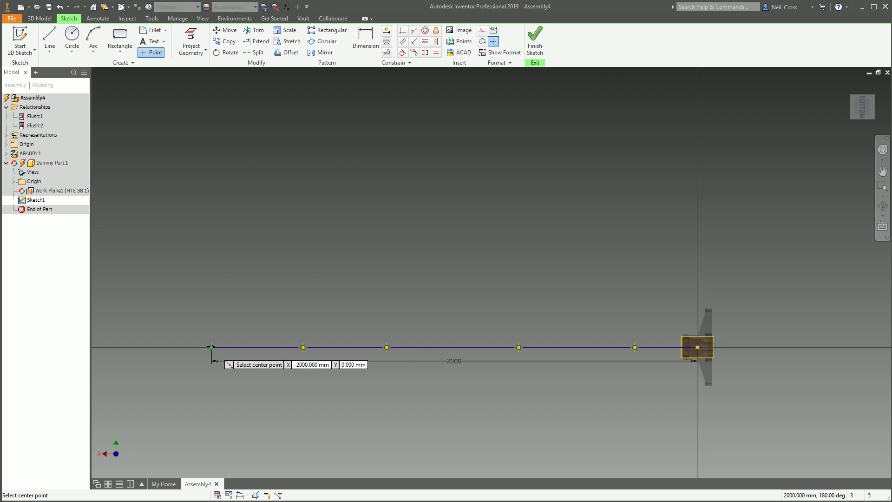
right_click(302, 292)
left_click(300, 259)
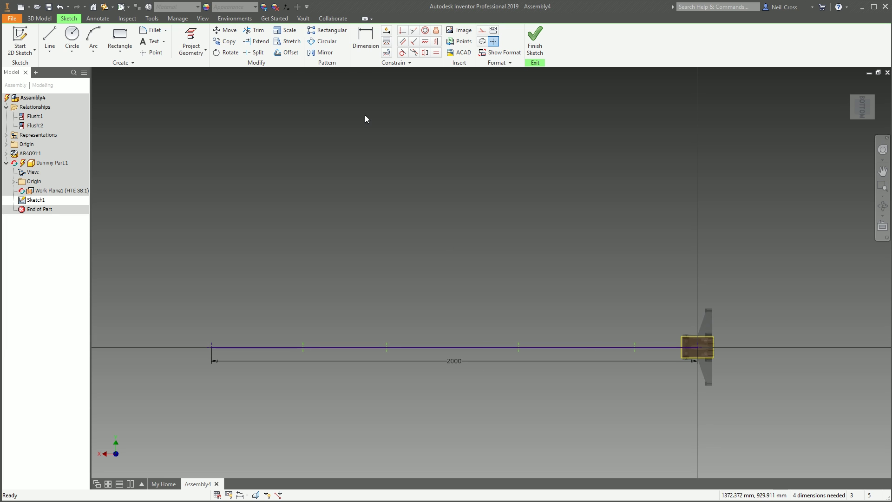
Dimension the first two point gaps from the right end as 250 and 500 mm.
left_click(365, 40)
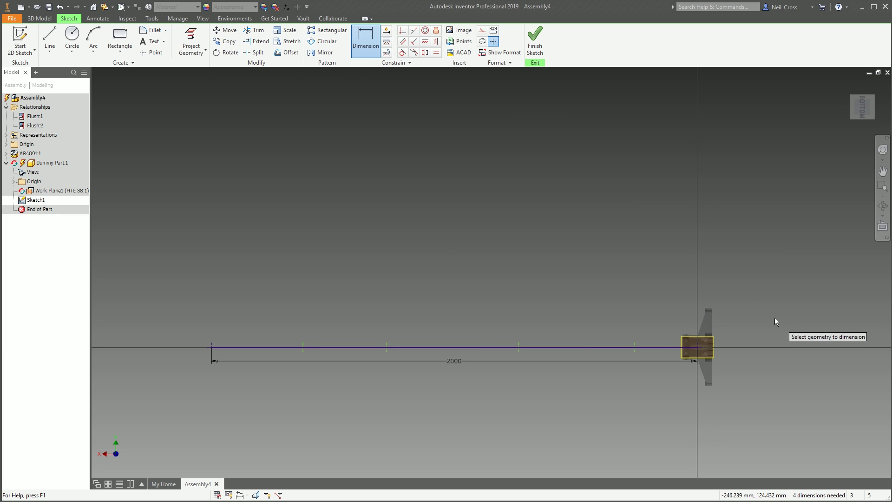
left_click(634, 345)
left_click(696, 347)
left_click(665, 308)
type("25")
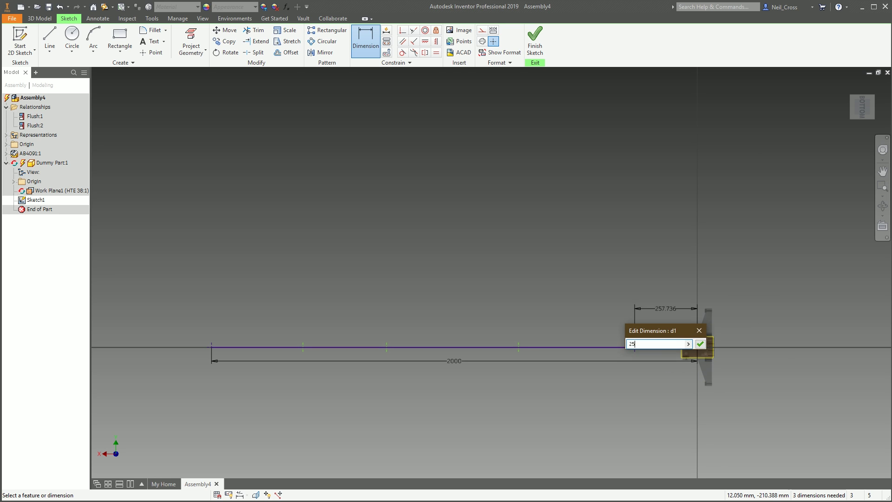
type("0")
key("Return")
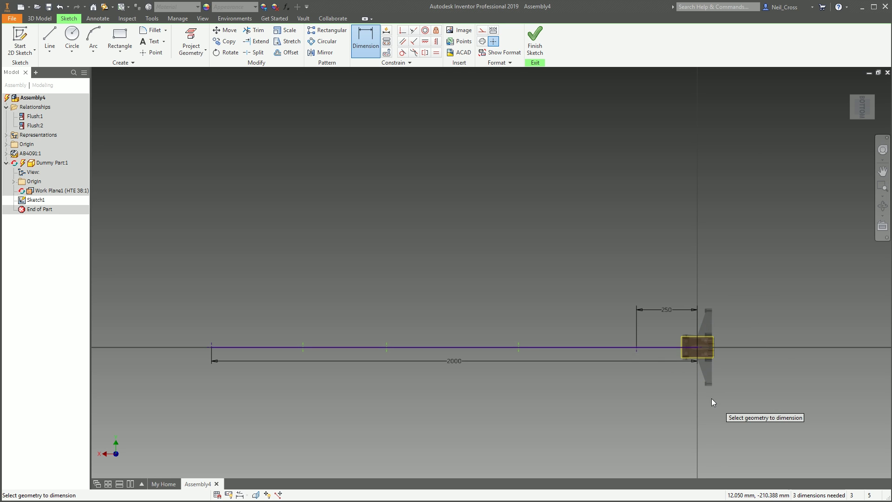
left_click(635, 346)
left_click(517, 346)
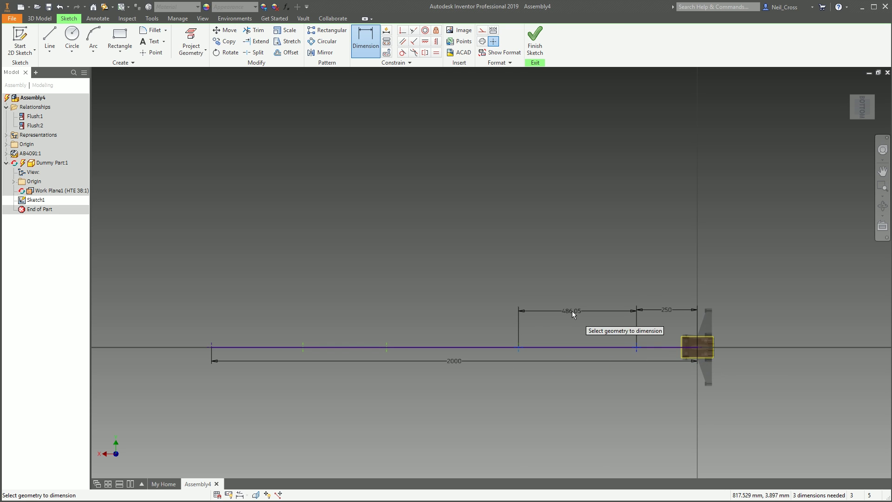
left_click(579, 307)
type("500")
key("Return")
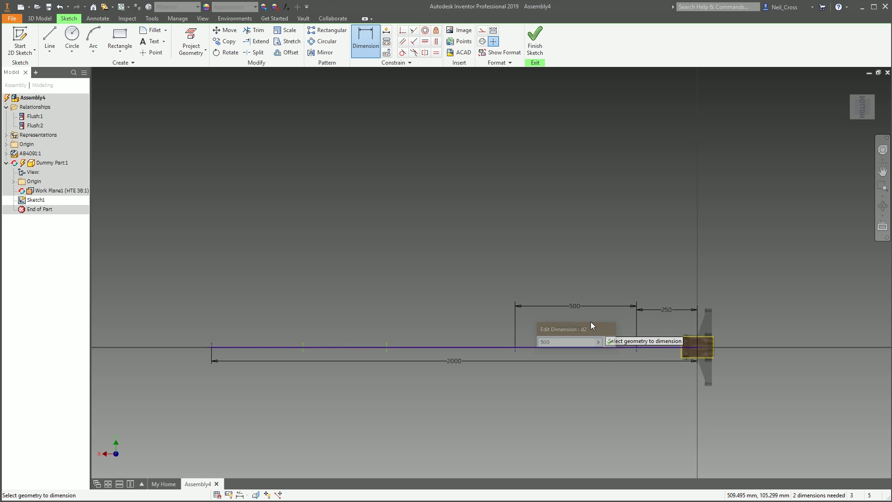
Dimension the next gaps as 400 and 500 mm, keeping the leftmost 350 mm as driven.
left_click(387, 346)
left_click(450, 308)
type("40")
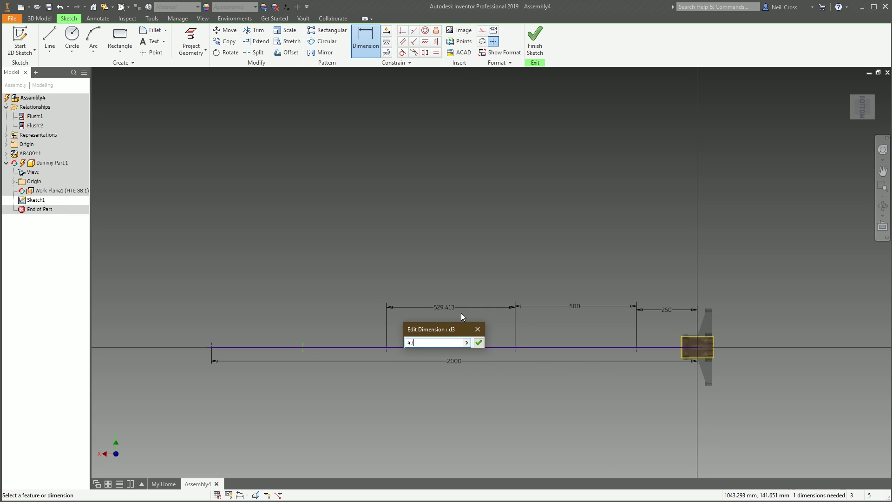
type("0")
key("Return")
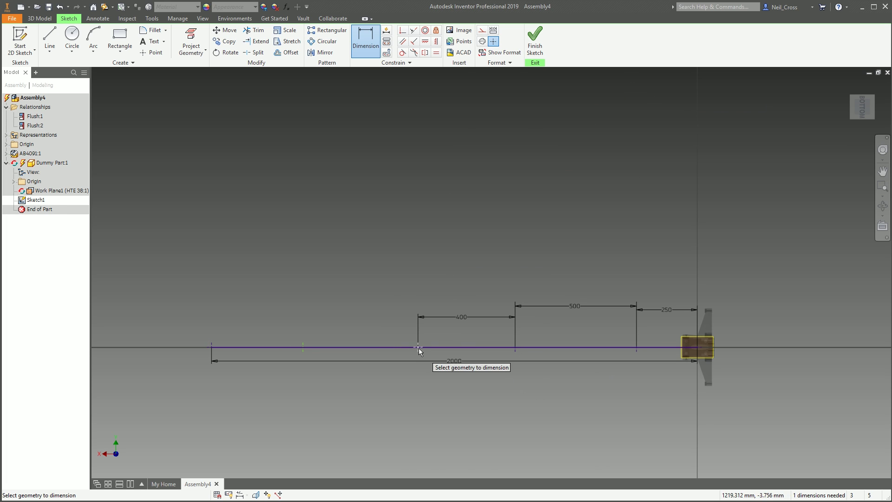
left_click(320, 347)
left_click(357, 306)
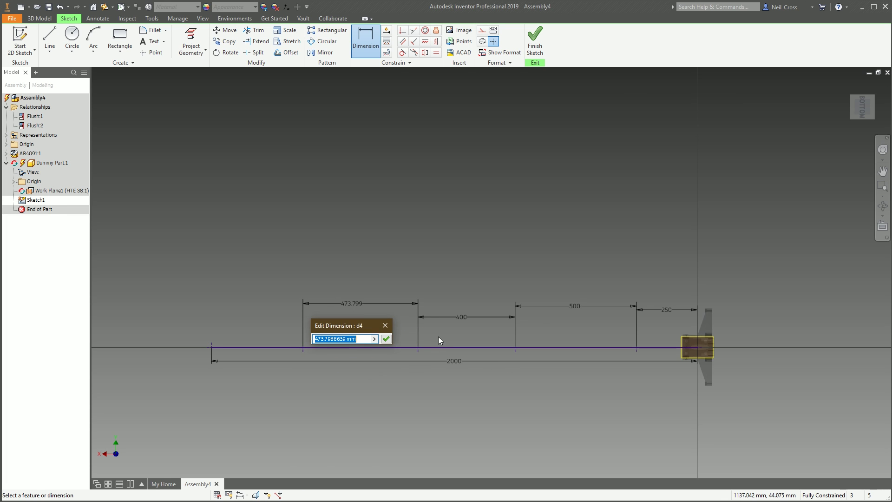
type("500")
key("Return")
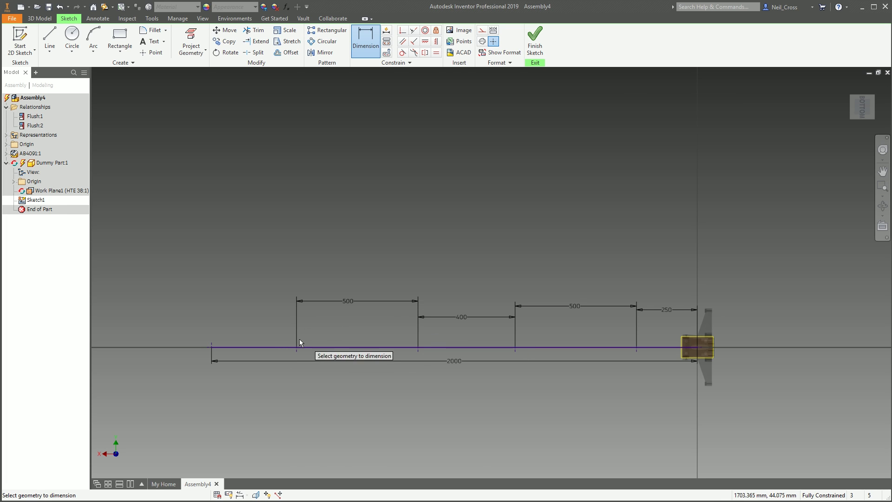
left_click(211, 347)
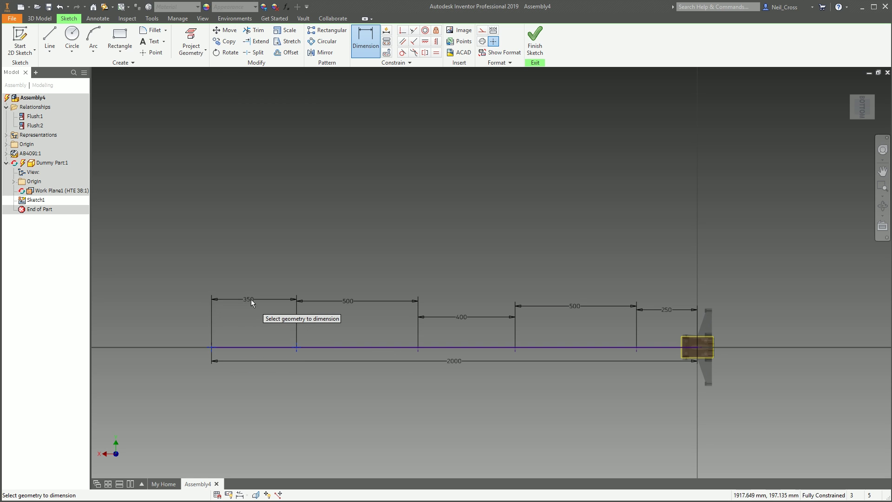
left_click(251, 299)
left_click(206, 90)
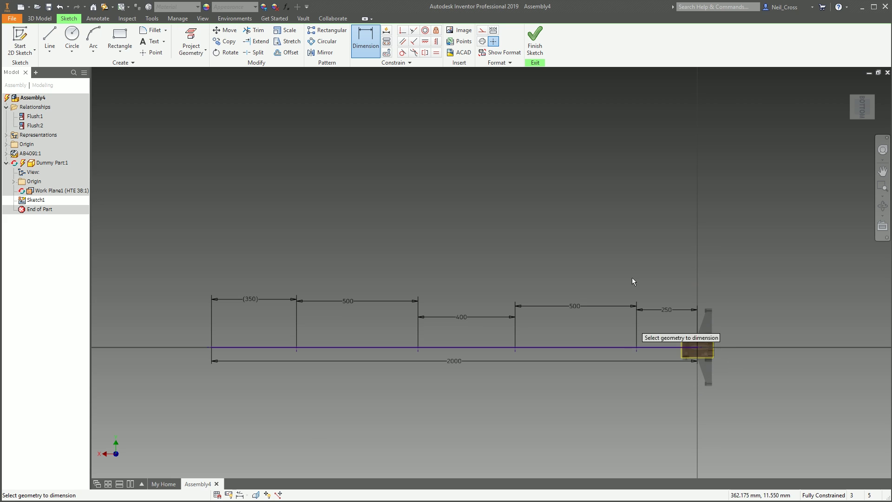
Finish Sketch1, pattern Work Point1 onto its points with Sketch Driven Pattern1, and return to Assembly4.
left_click(534, 47)
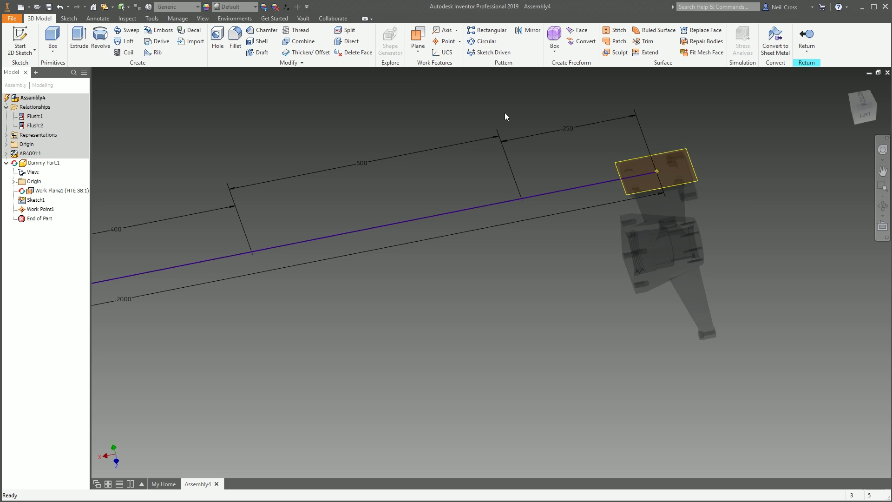
left_click(498, 55)
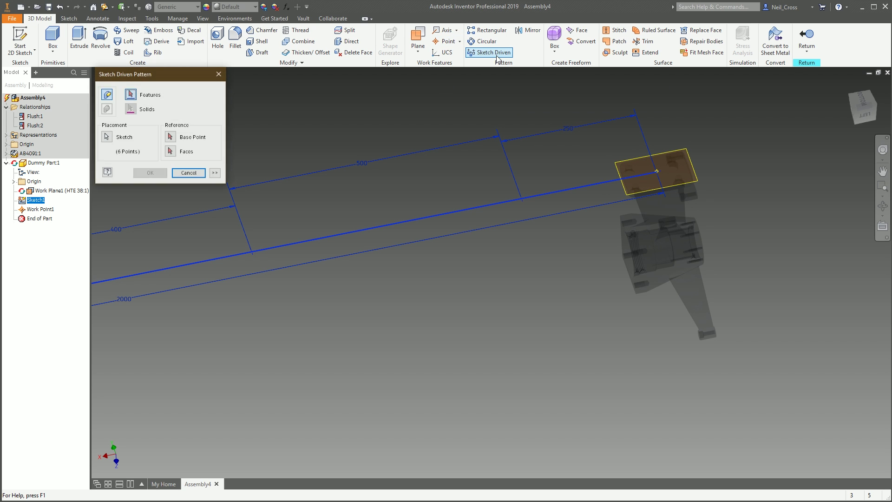
left_click(657, 170)
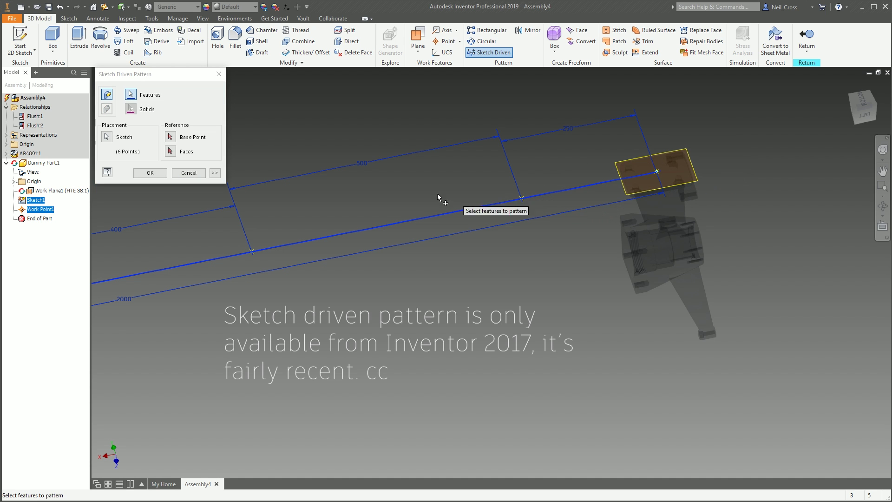
scroll(197, 265, "down", 3)
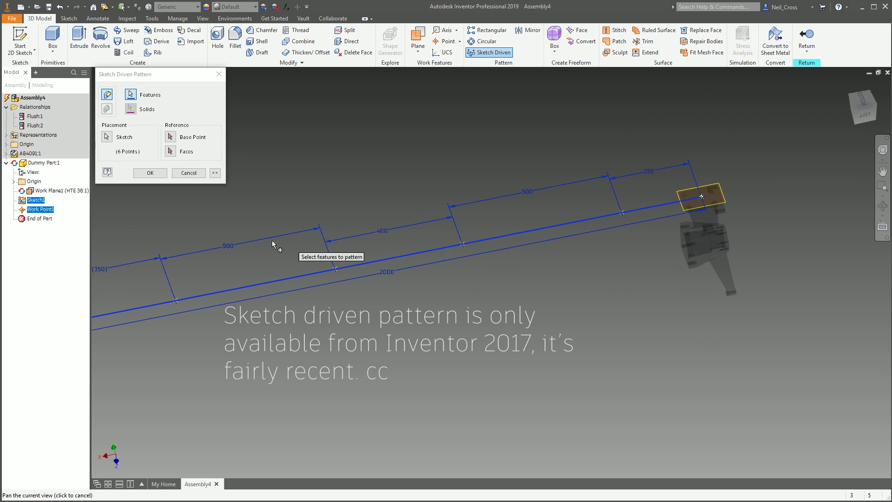
left_click_drag(273, 244, 488, 220)
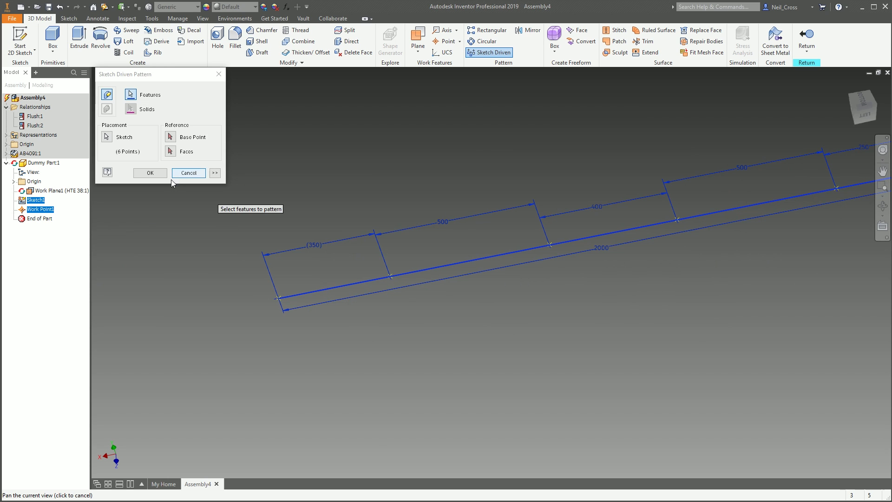
left_click(149, 173)
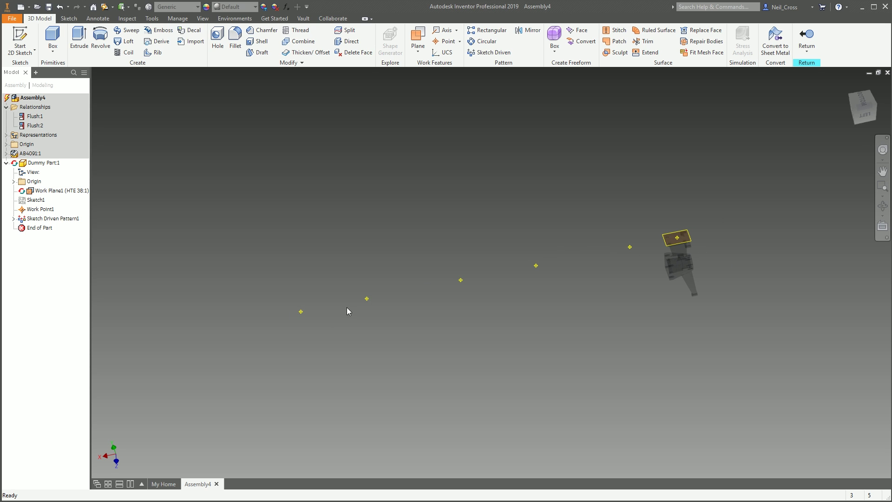
left_click(807, 36)
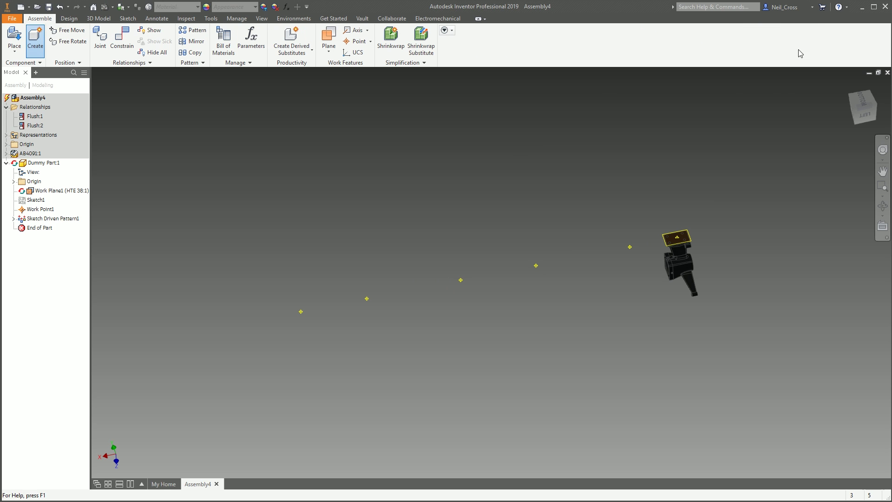
Pattern the bracket associatively to Sketch Driven Pattern1, placing copies on every sketch point.
middle_click_drag(606, 324, 241, 88, "shift")
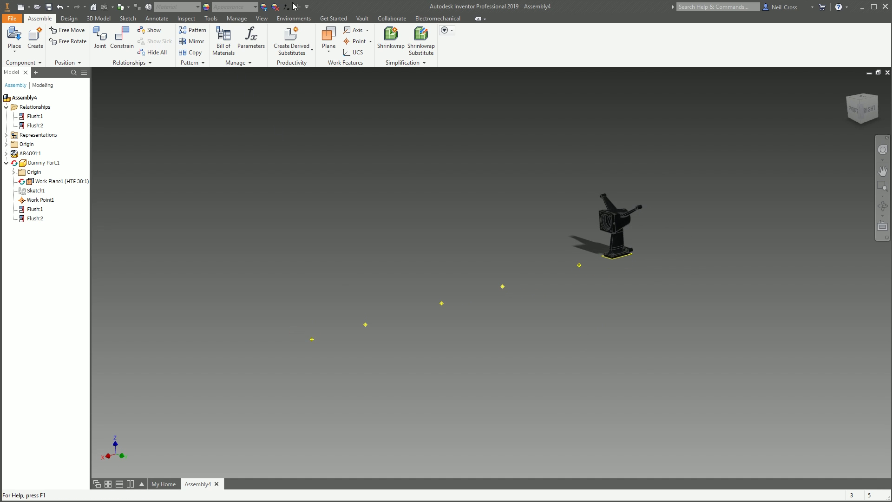
left_click(193, 31)
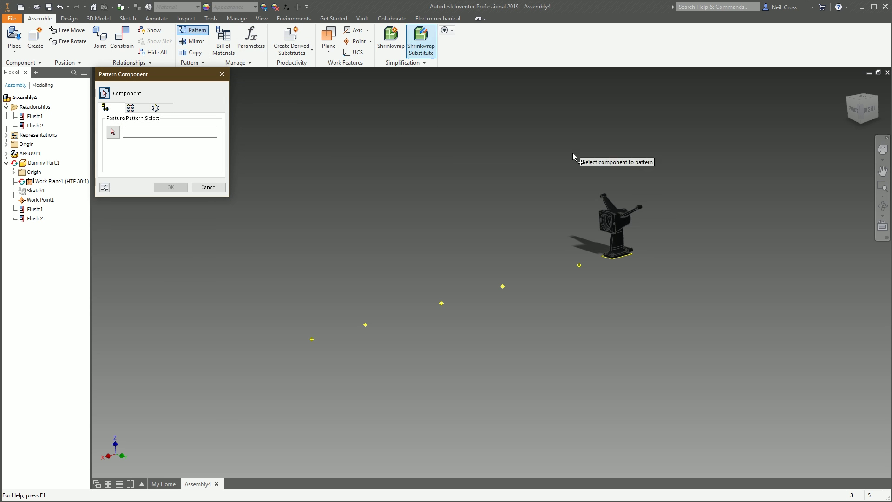
left_click(604, 212)
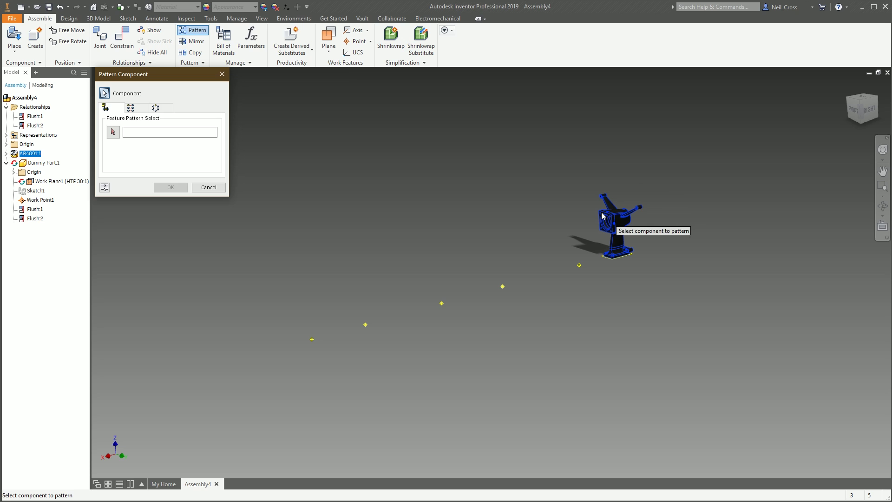
left_click(113, 132)
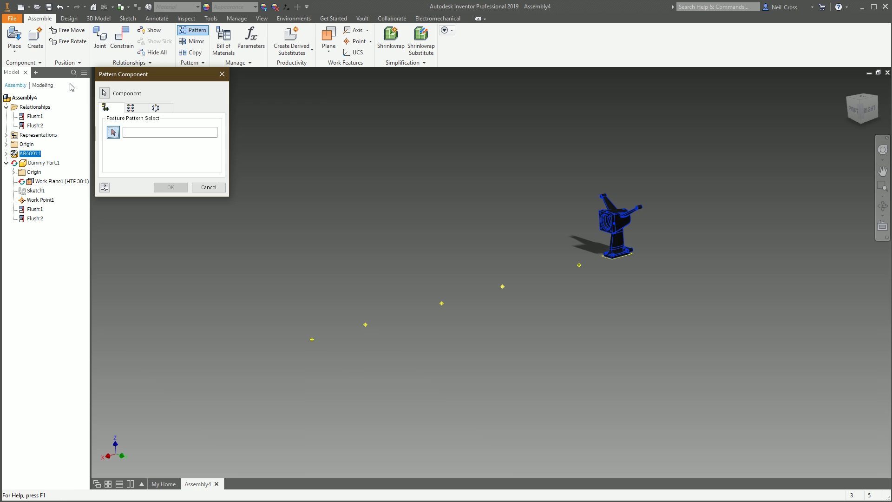
left_click(43, 87)
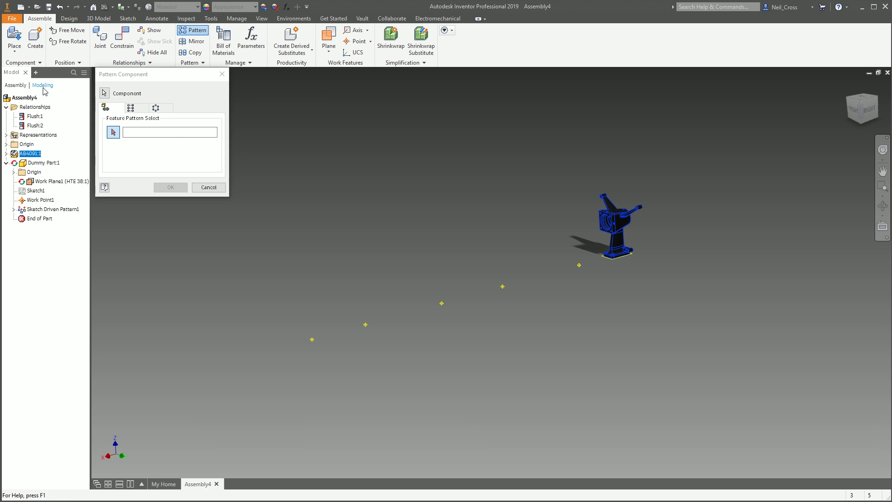
left_click(44, 210)
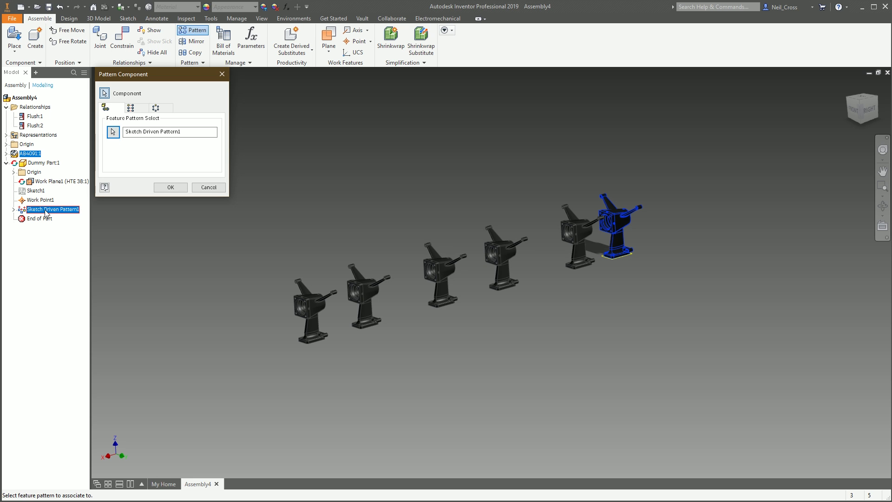
left_click(170, 187)
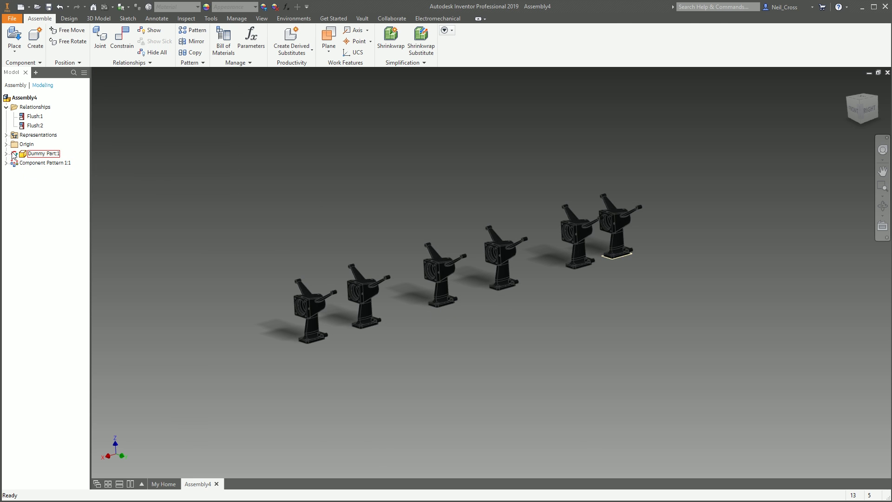
Edit Dummy Part:1 in place and open Sketch1 under Sketch Driven Pattern1.
double_click(28, 154)
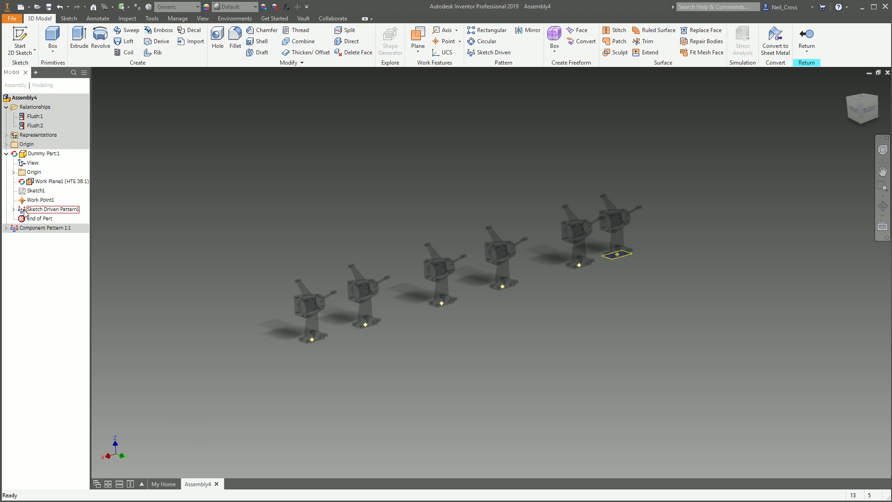
left_click(13, 209)
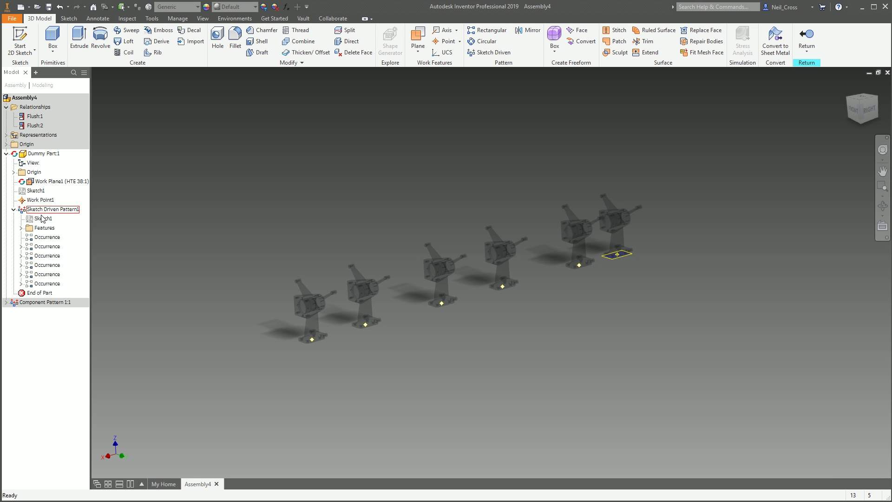
double_click(43, 219)
key("Escape")
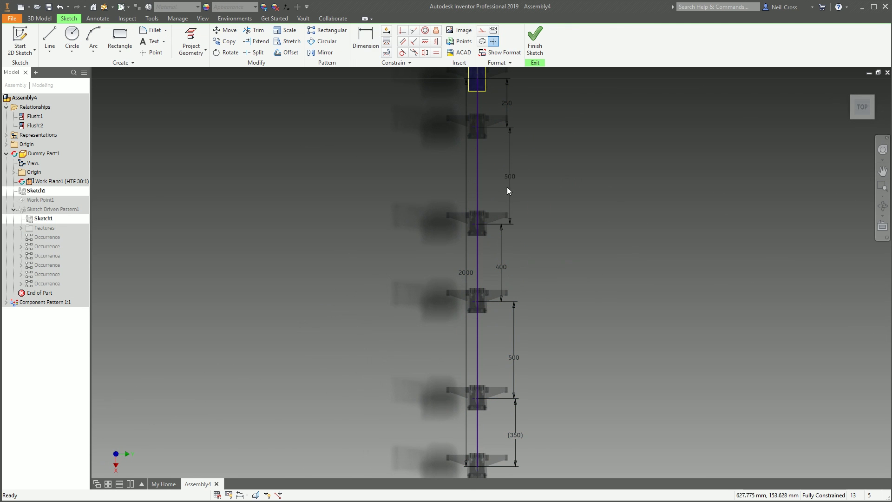
Change the 500 mm spacing dimension to 250, finish the sketch and return to the assembly.
double_click(509, 177)
type("250")
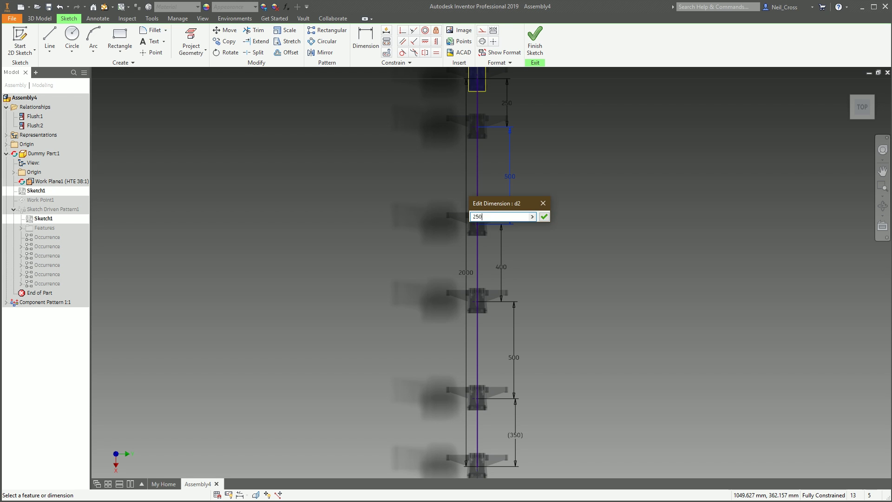
key("Return")
left_click(533, 47)
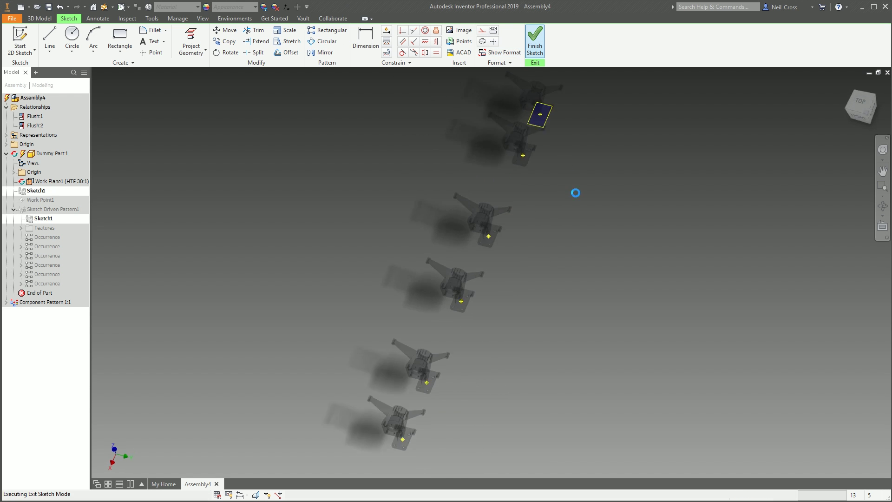
left_click(807, 39)
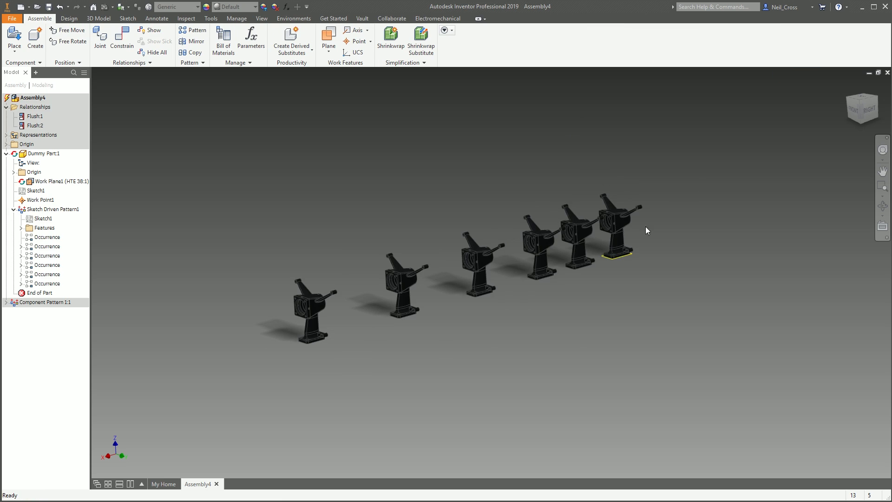